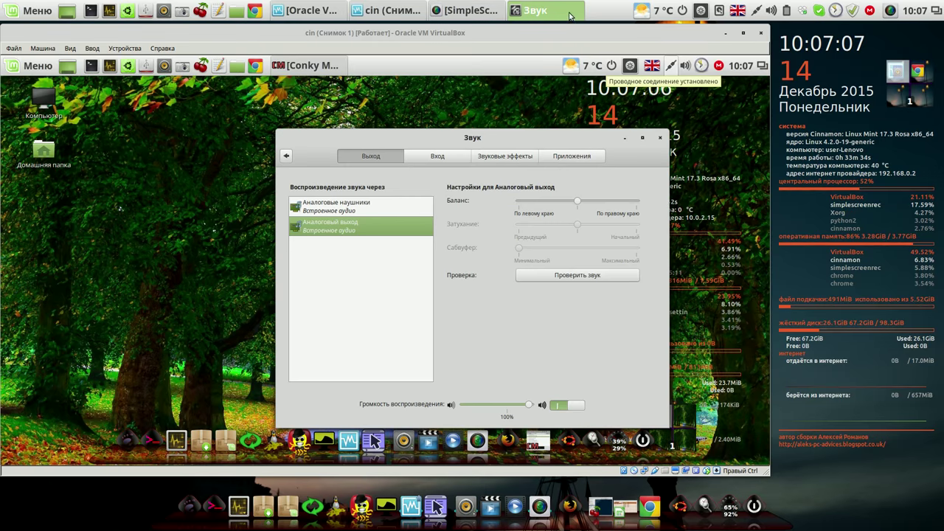
Step: Raise the front microphone's recording volume slightly on the Вход tab and close the Звук window
{"action": "left_click", "coordinate": [443, 158]}
{"action": "left_click_drag", "start_coordinate": [534, 206], "coordinate": [537, 207]}
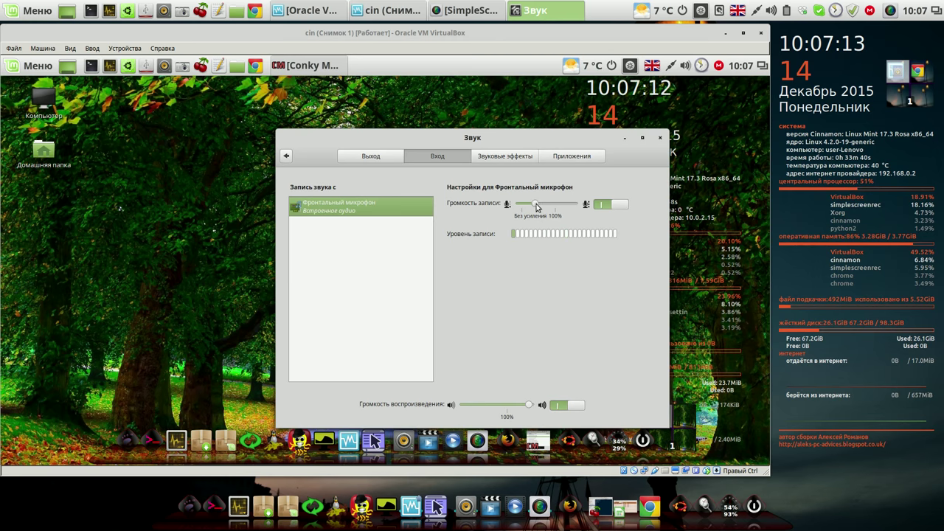
{"action": "left_click", "coordinate": [661, 137]}
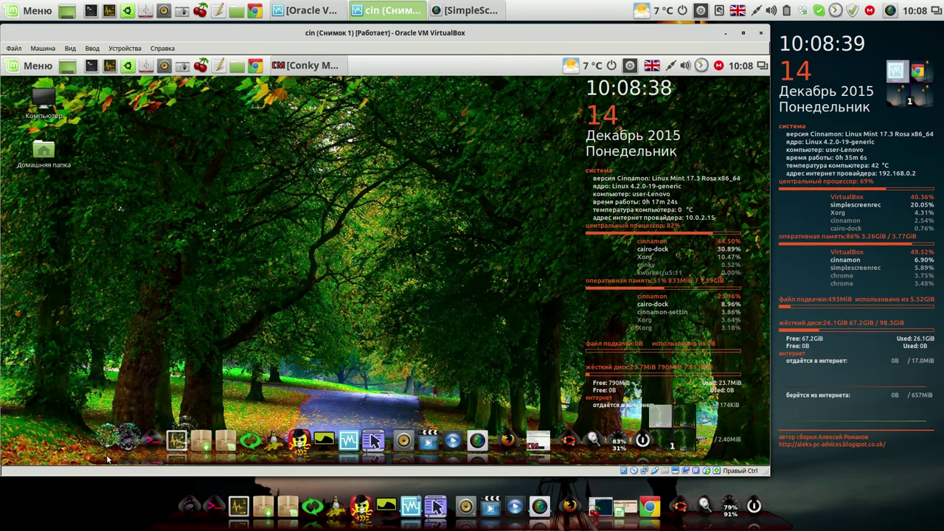
Step: Quit Cairo-Dock through Cairo-Dock ► Выйти, confirm it, and bring up the application menu
{"action": "right_click", "coordinate": [111, 448]}
{"action": "mouse_move", "coordinate": [141, 450]}
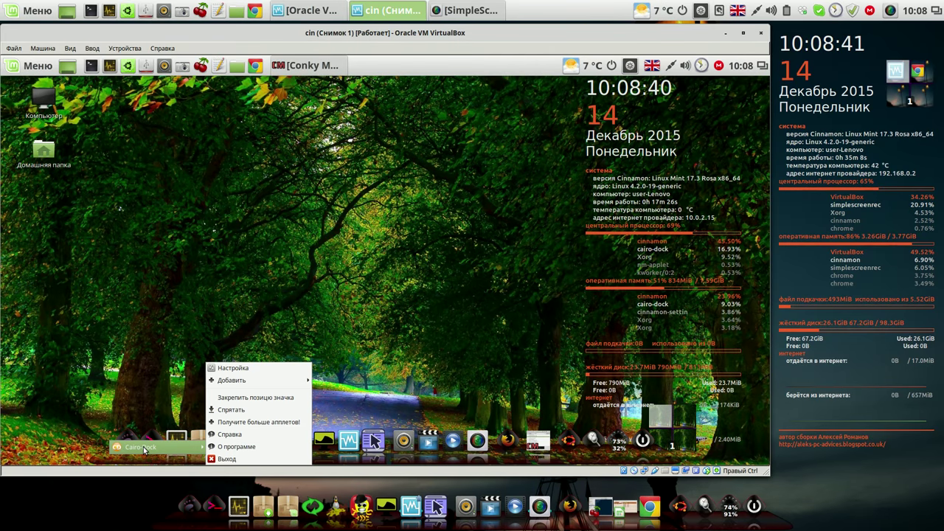
{"action": "left_click", "coordinate": [227, 459]}
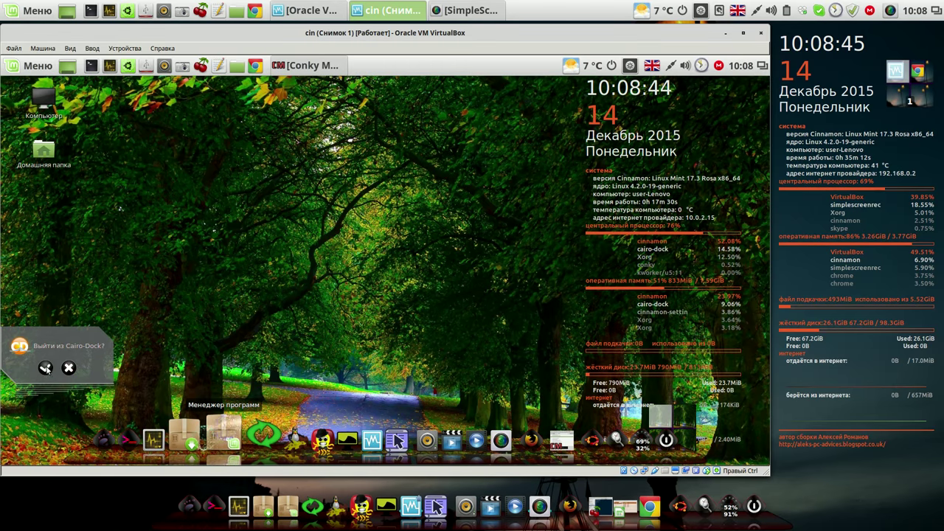
{"action": "left_click", "coordinate": [46, 368]}
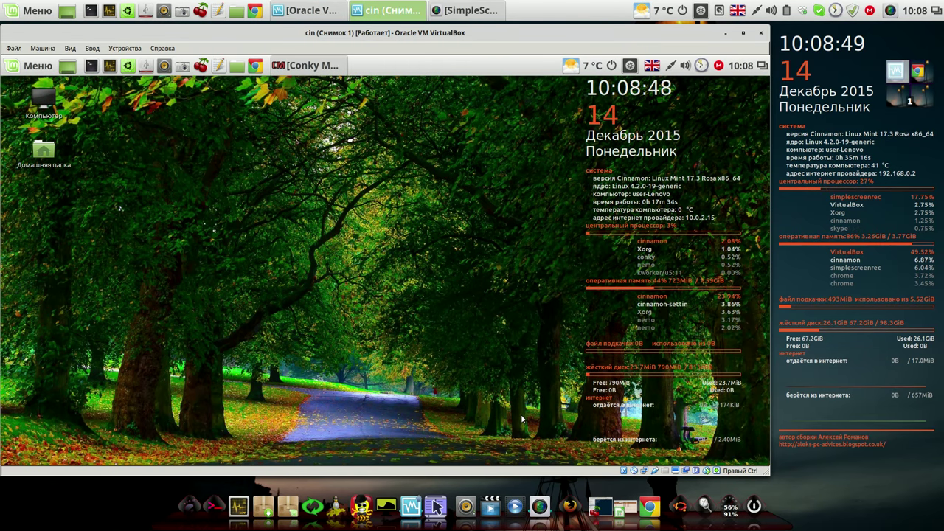
{"action": "left_click", "coordinate": [39, 70]}
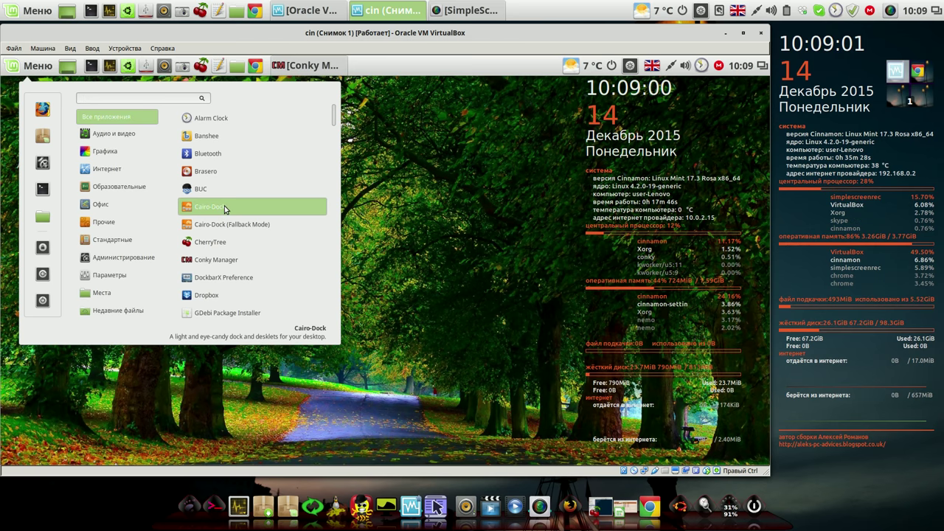
Step: Uninstall Cairo-Dock from the menu, authorising with the account password and confirming the cairo-dock packages
{"action": "right_click", "coordinate": [225, 209]}
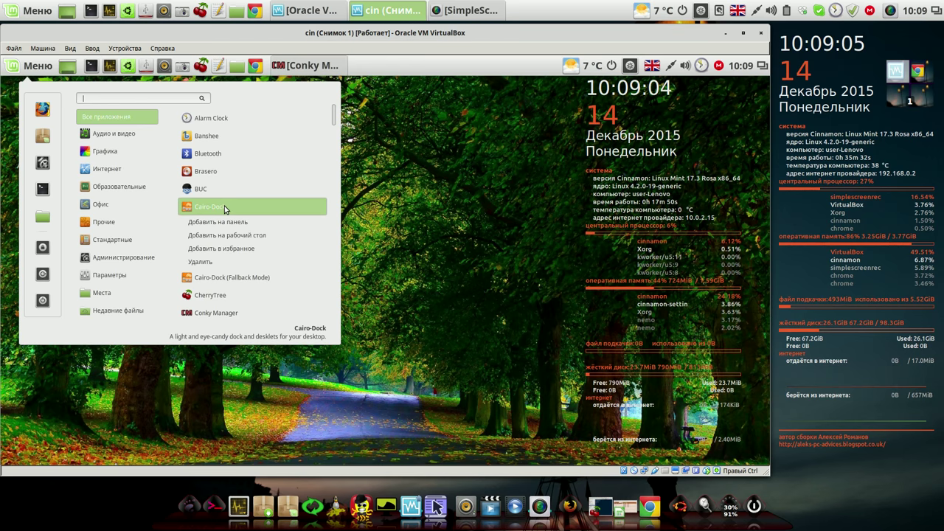
{"action": "left_click", "coordinate": [213, 262]}
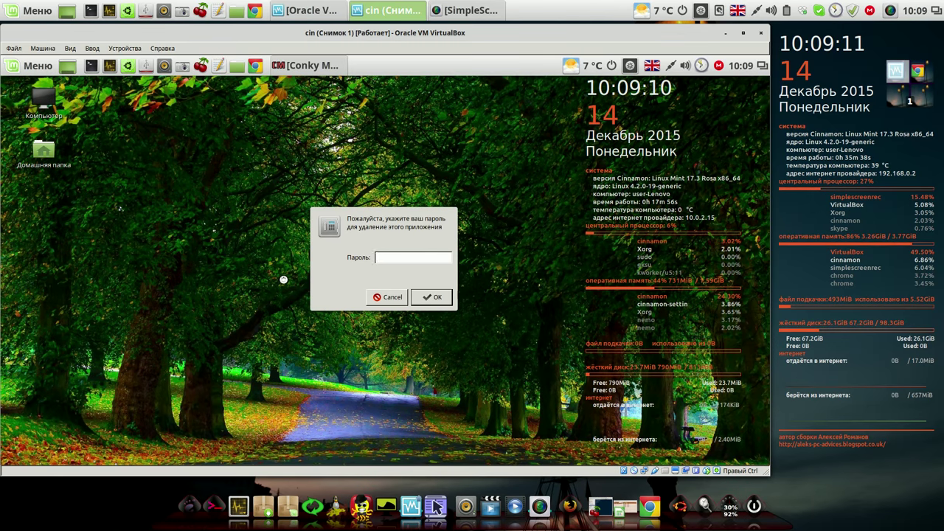
{"action": "type", "text": "1234"}
{"action": "key", "text": "Return"}
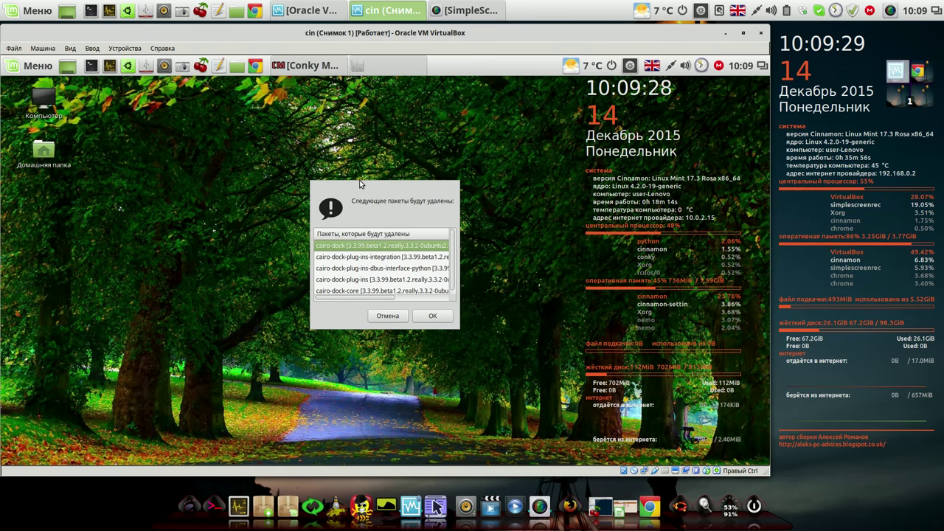
{"action": "left_click", "coordinate": [442, 316]}
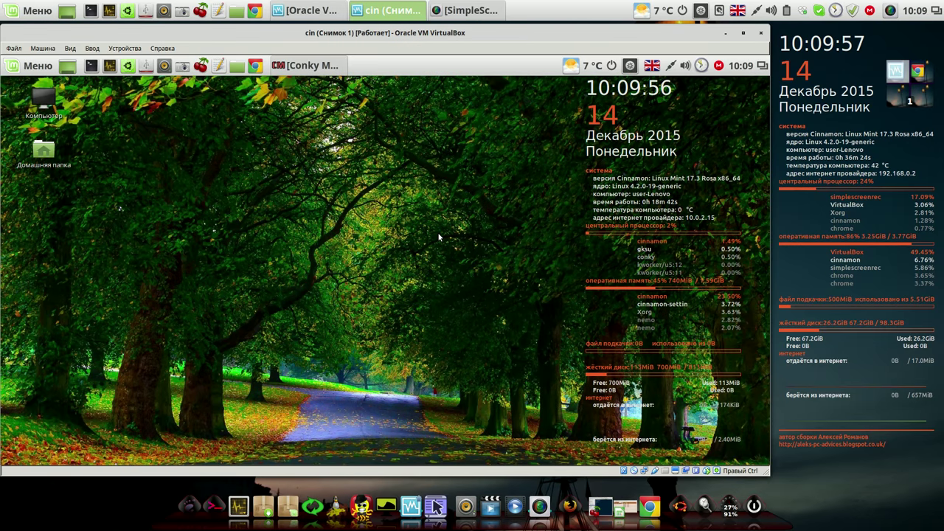
Step: Uncheck the ~/.conky/Conky long/conky_long widget in the restored Conky Manager, then close it
{"action": "left_click", "coordinate": [299, 68]}
{"action": "mouse_move", "coordinate": [299, 71]}
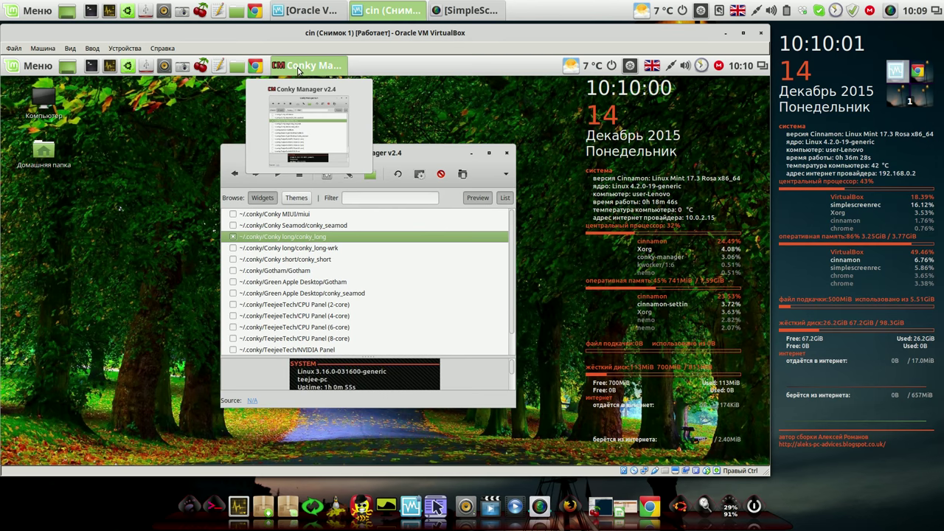
{"action": "left_click", "coordinate": [233, 236]}
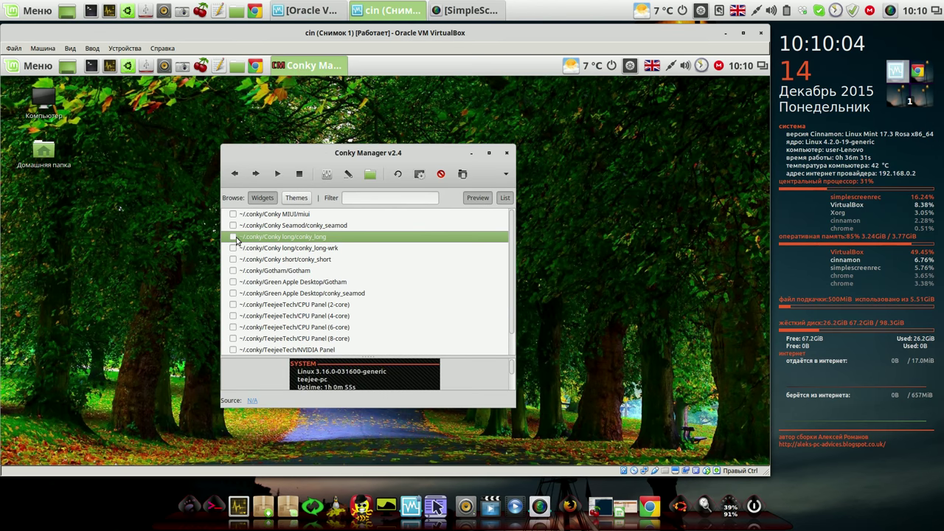
{"action": "left_click", "coordinate": [506, 154]}
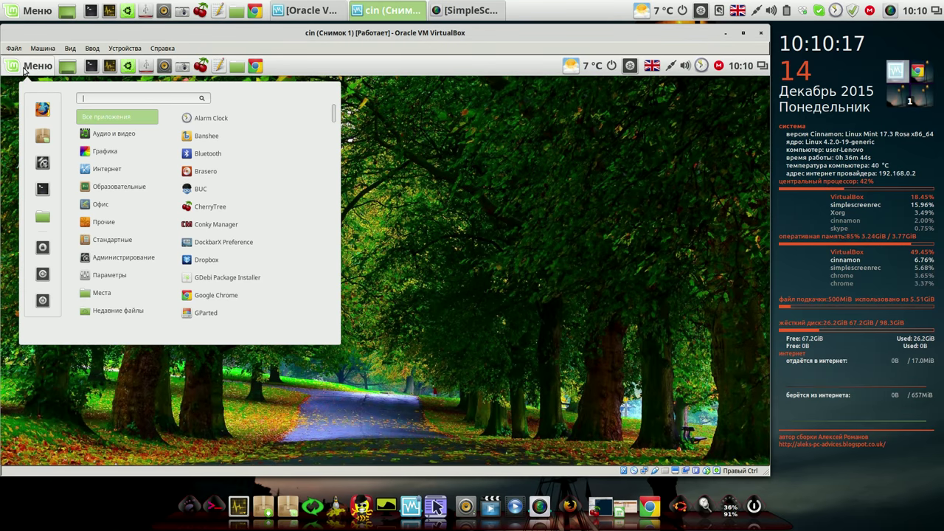
Step: Remove Почтовый клиент Thunderbird from Меню › Интернет, entering the account password and confirming the packages
{"action": "mouse_move", "coordinate": [116, 168]}
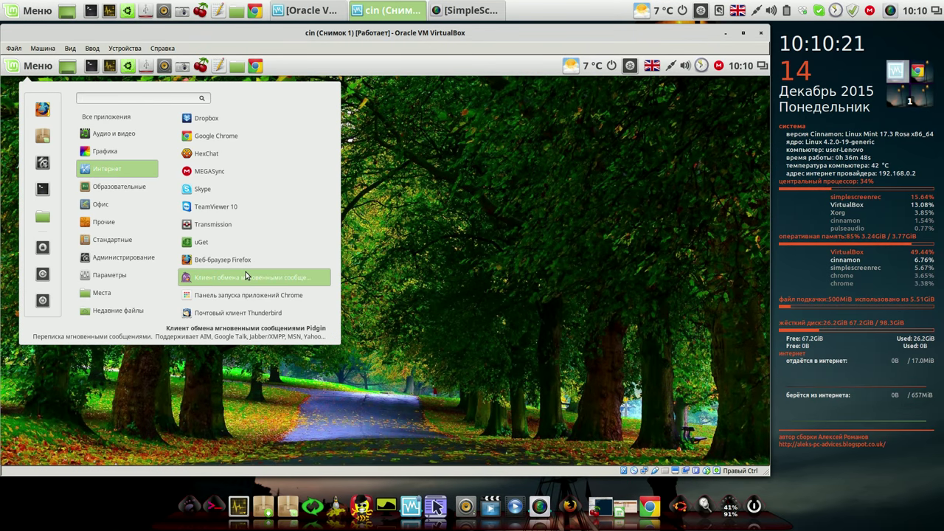
{"action": "right_click", "coordinate": [251, 316]}
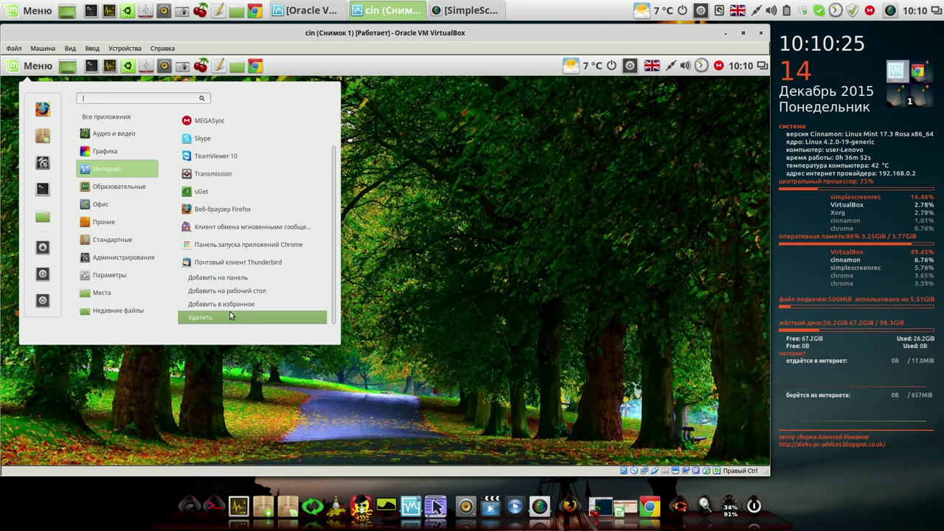
{"action": "left_click", "coordinate": [230, 316]}
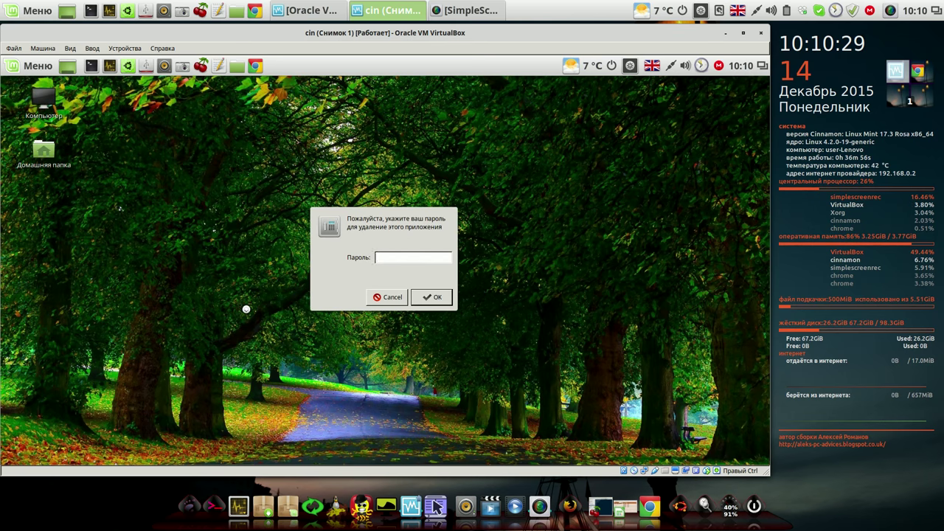
{"action": "type", "text": "1111"}
{"action": "left_click", "coordinate": [437, 296]}
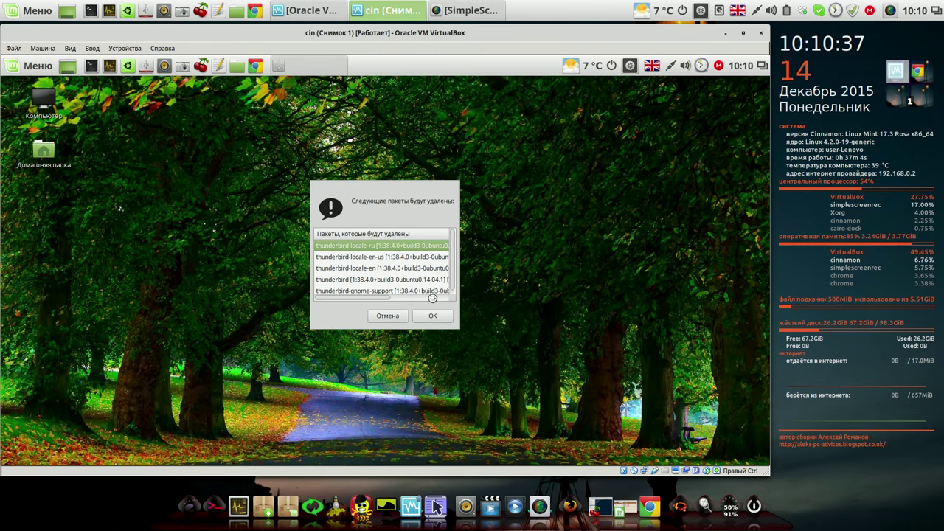
{"action": "left_click", "coordinate": [431, 315]}
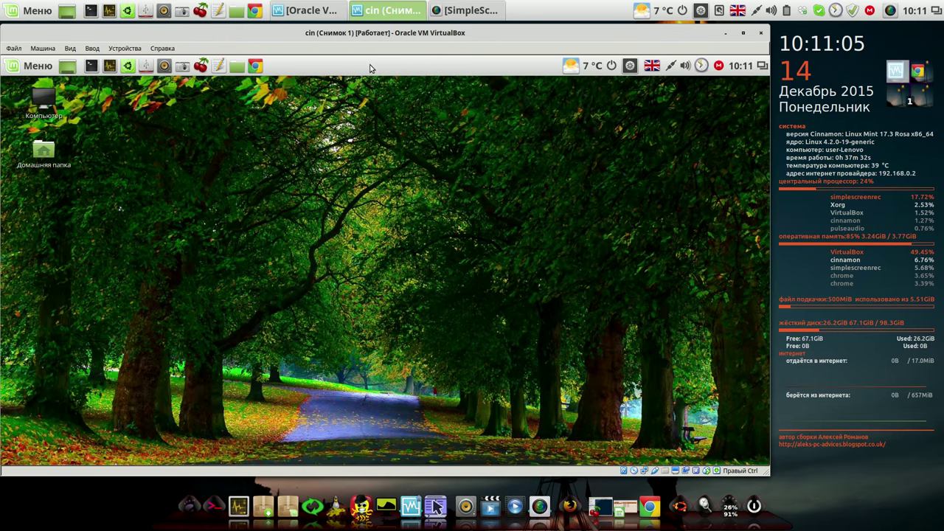
Step: Remove Brasero from Меню › Аудио и видео, entering the account password and confirming the brasero package
{"action": "left_click", "coordinate": [22, 70]}
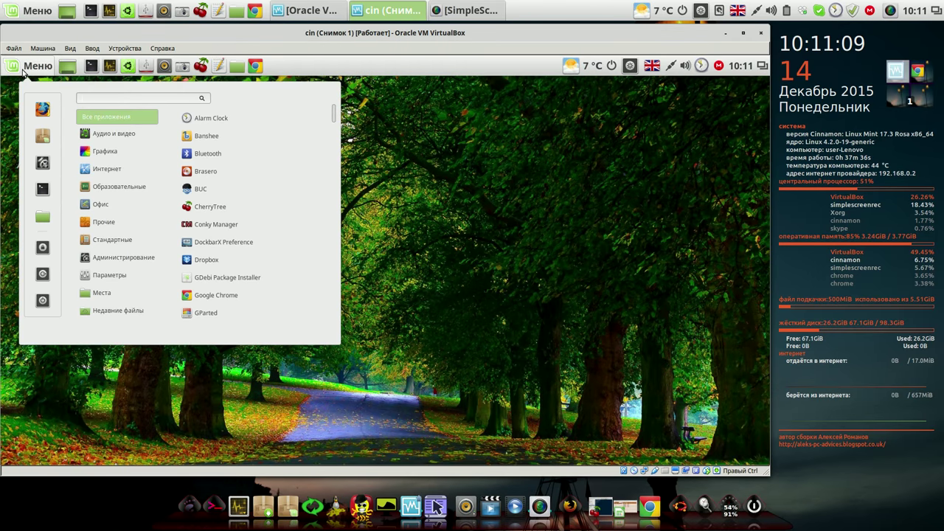
{"action": "mouse_move", "coordinate": [95, 136]}
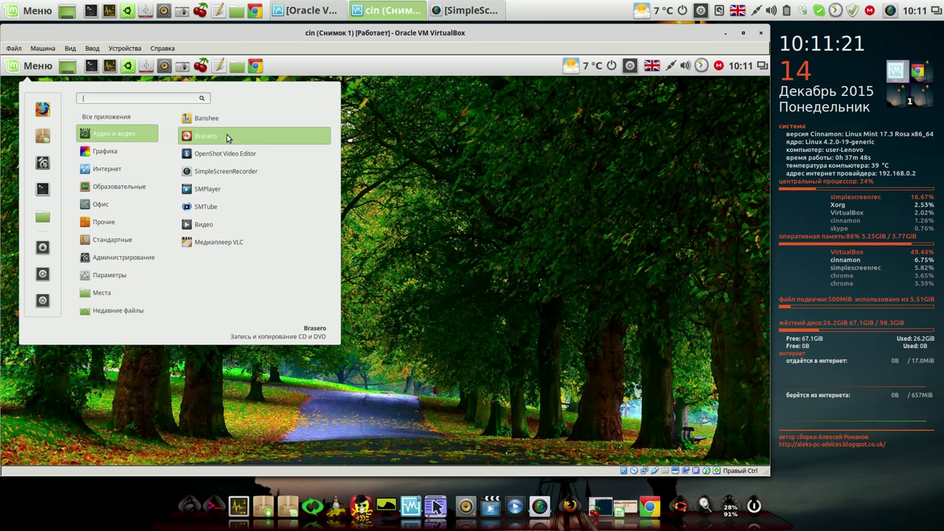
{"action": "right_click", "coordinate": [227, 138]}
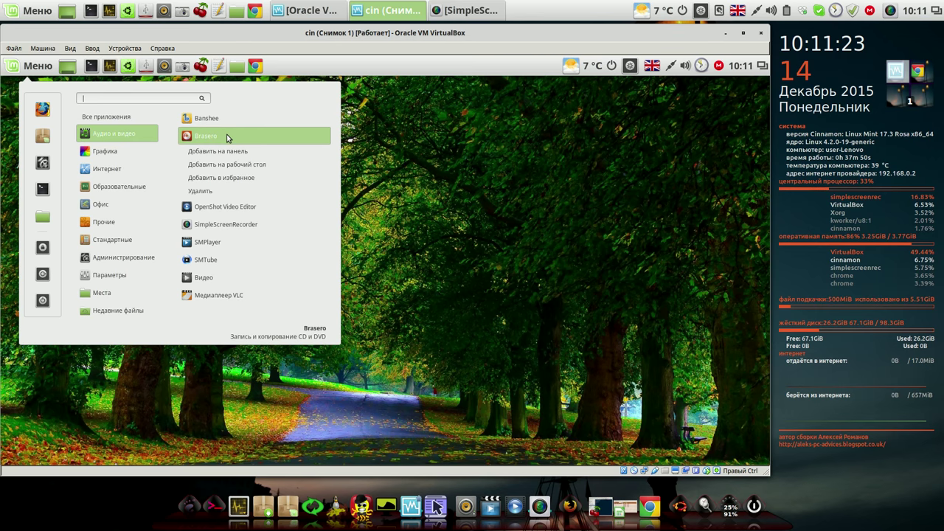
{"action": "left_click", "coordinate": [211, 192]}
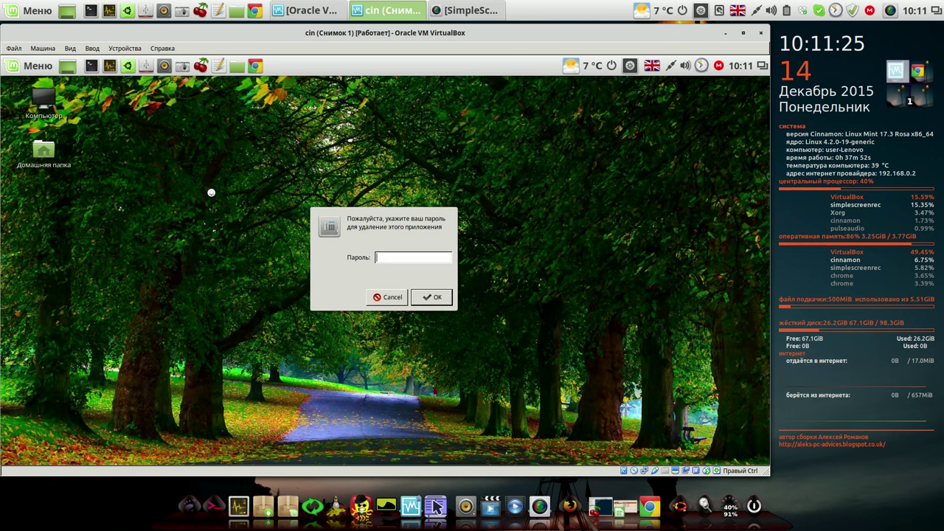
{"action": "type", "text": "••••"}
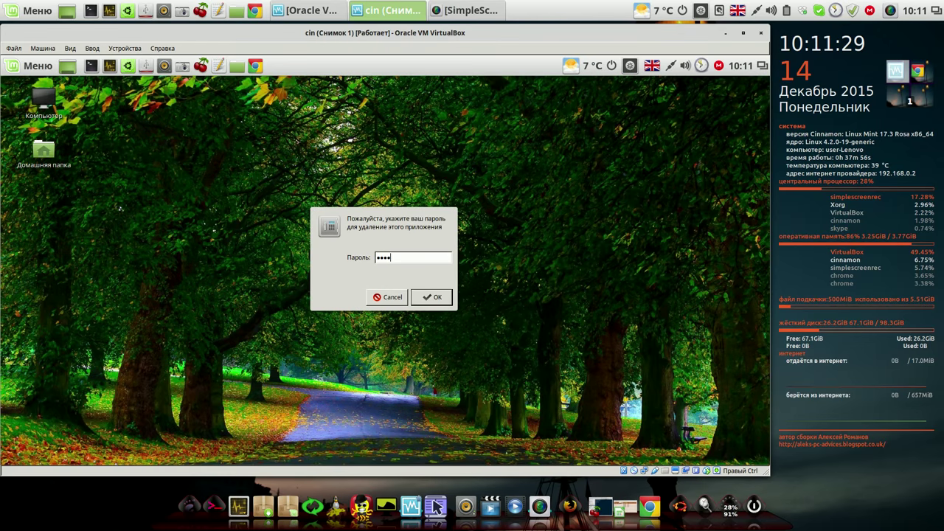
{"action": "left_click", "coordinate": [448, 298]}
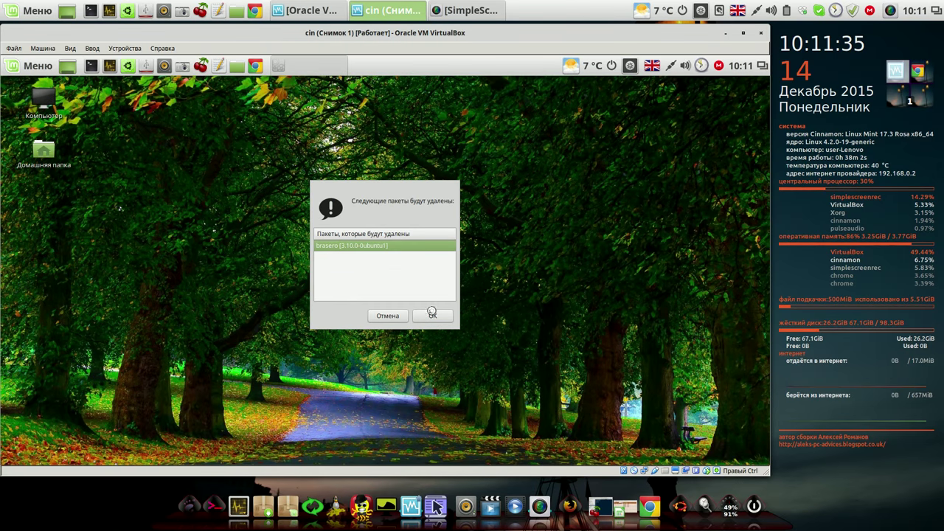
{"action": "left_click", "coordinate": [433, 317]}
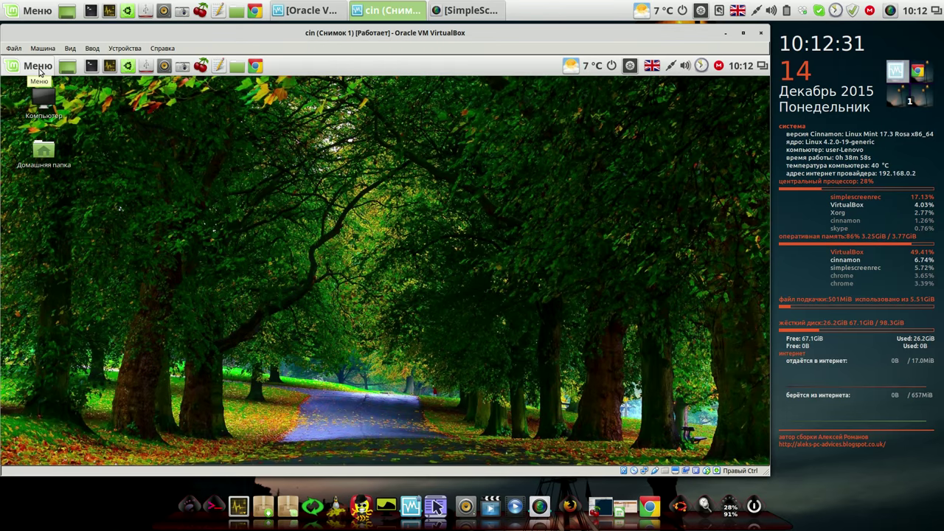
Step: Uninstall Pidgin with pidgin-libnotify using the account password, then launch Ubuntu Tweak from the panel
{"action": "left_click", "coordinate": [38, 68]}
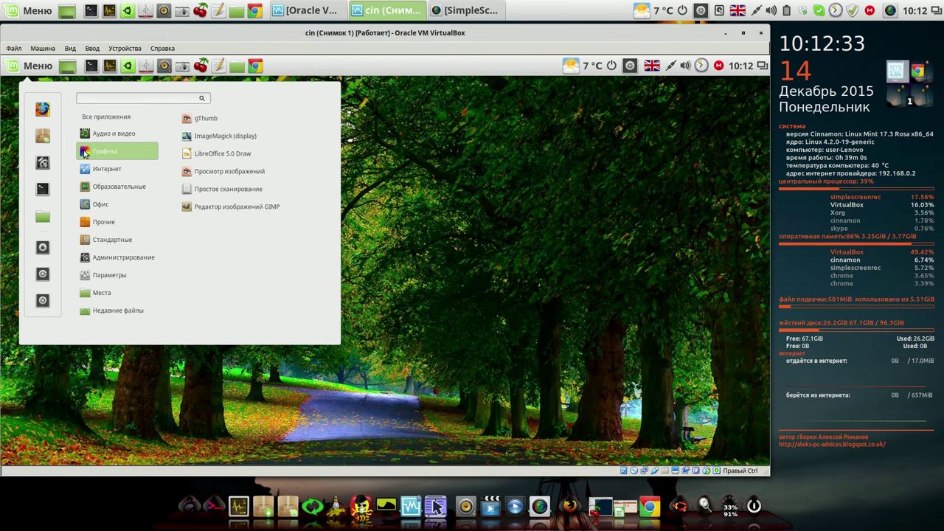
{"action": "mouse_move", "coordinate": [98, 170]}
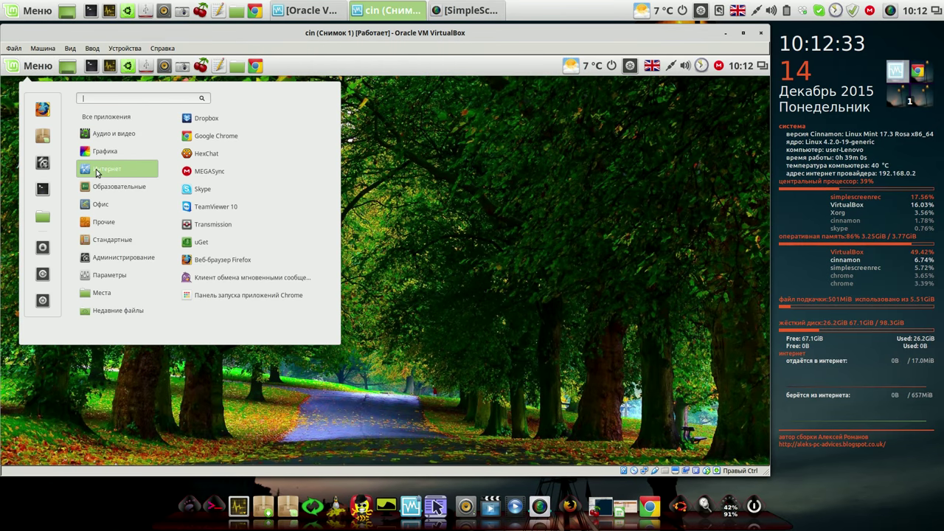
{"action": "right_click", "coordinate": [243, 277]}
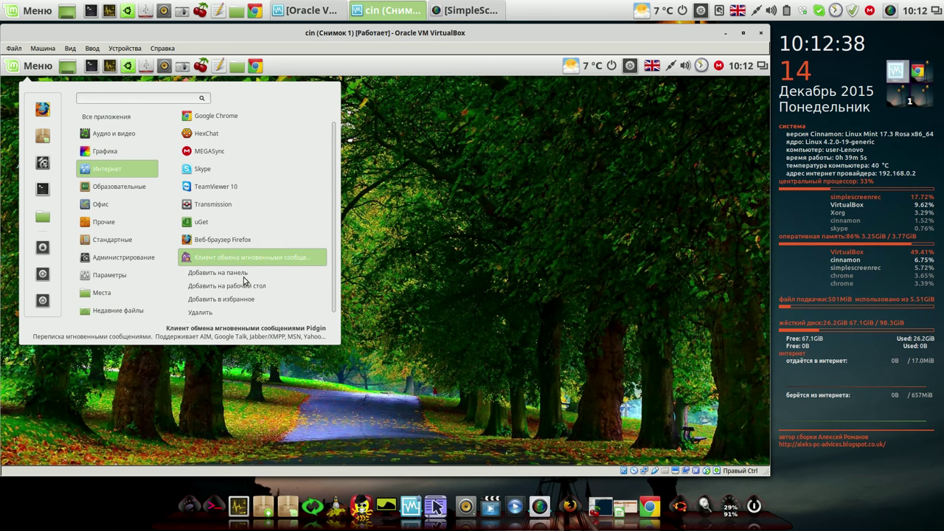
{"action": "left_click", "coordinate": [227, 312]}
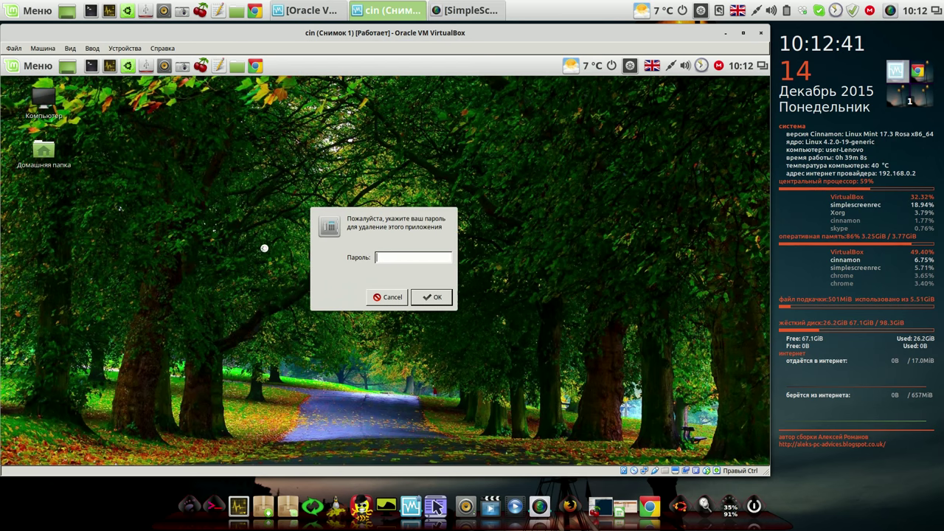
{"action": "type", "text": "****"}
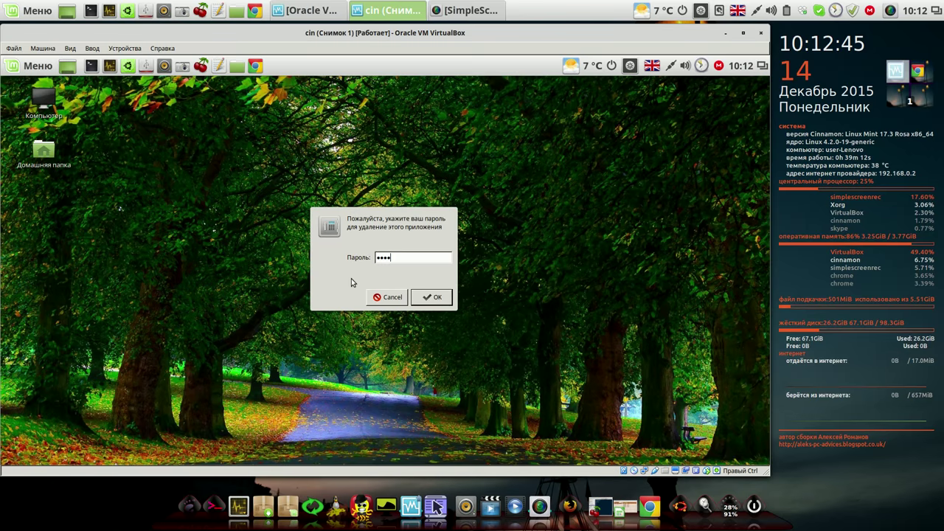
{"action": "left_click", "coordinate": [440, 301]}
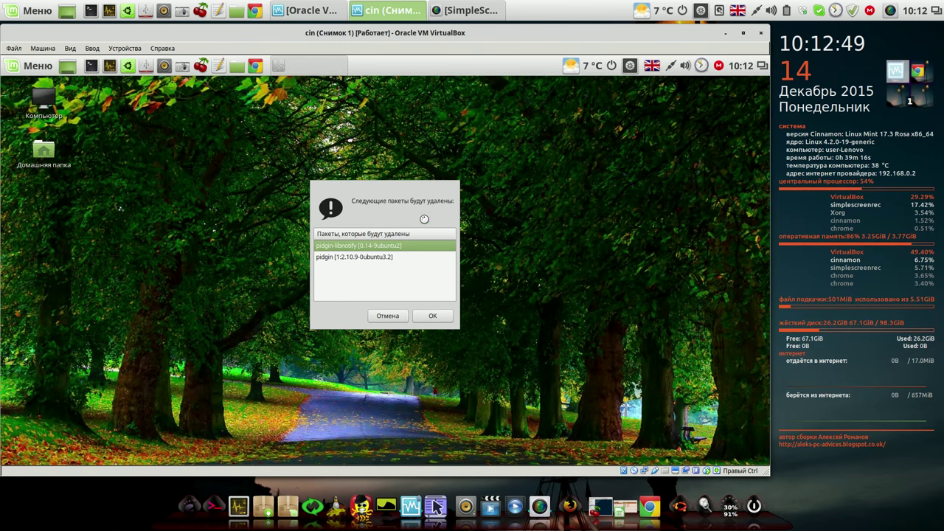
{"action": "left_click", "coordinate": [433, 315]}
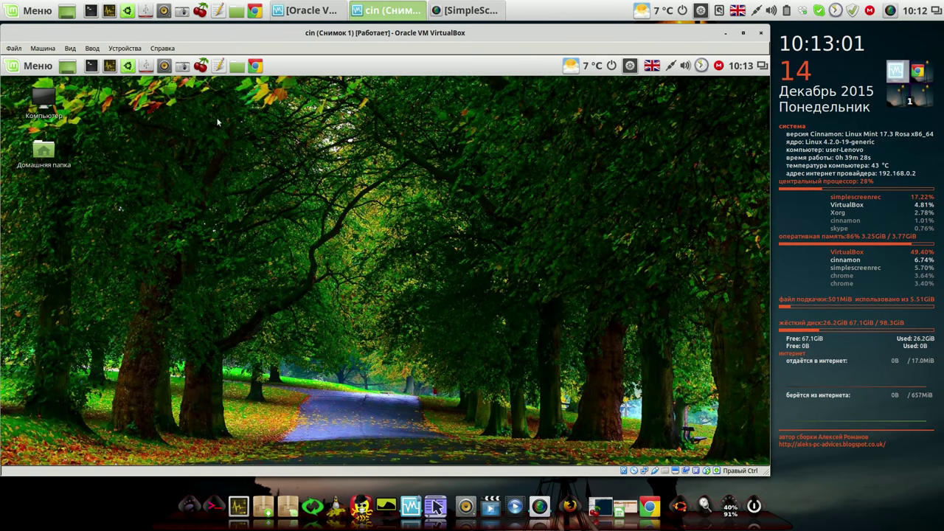
{"action": "left_click", "coordinate": [127, 65]}
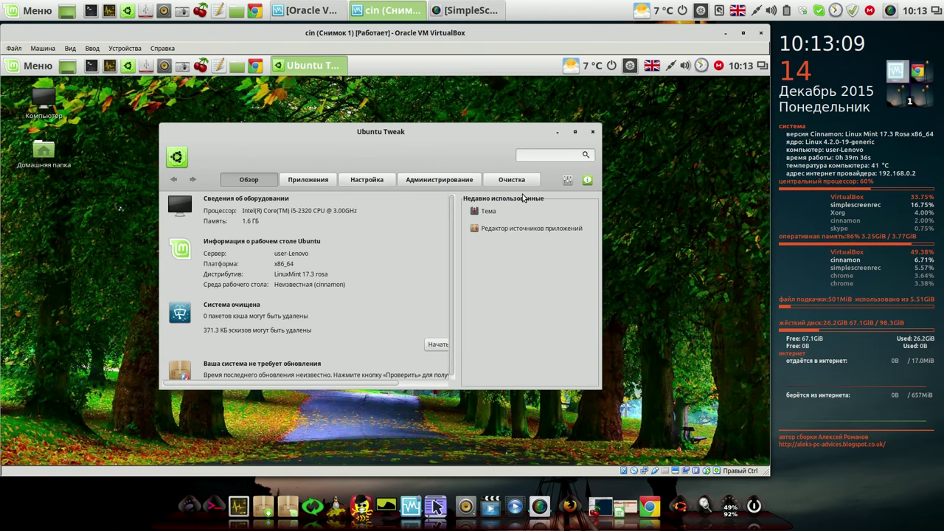
Step: Scan the Система junk in Ubuntu Tweak's Очистка section and mark unused packages and package configurations
{"action": "left_click", "coordinate": [520, 179]}
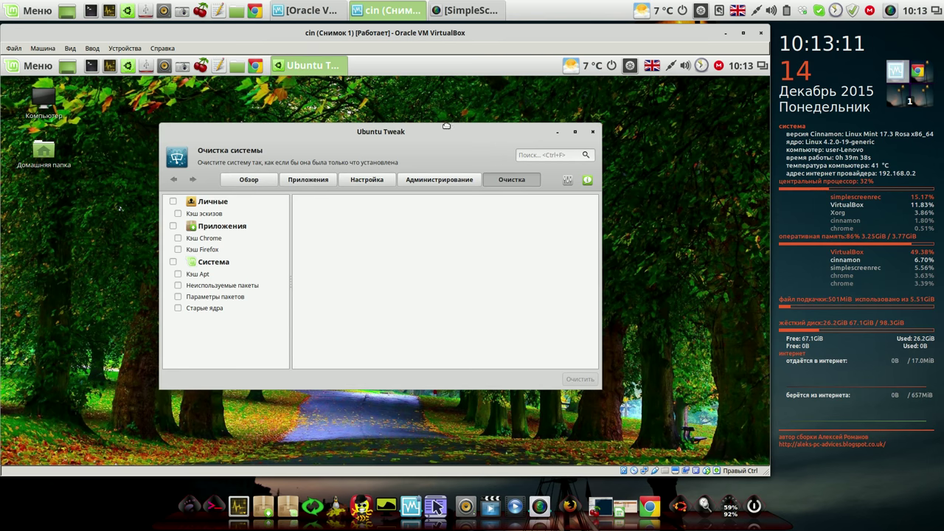
{"action": "left_click_drag", "start_coordinate": [445, 125], "coordinate": [353, 104]}
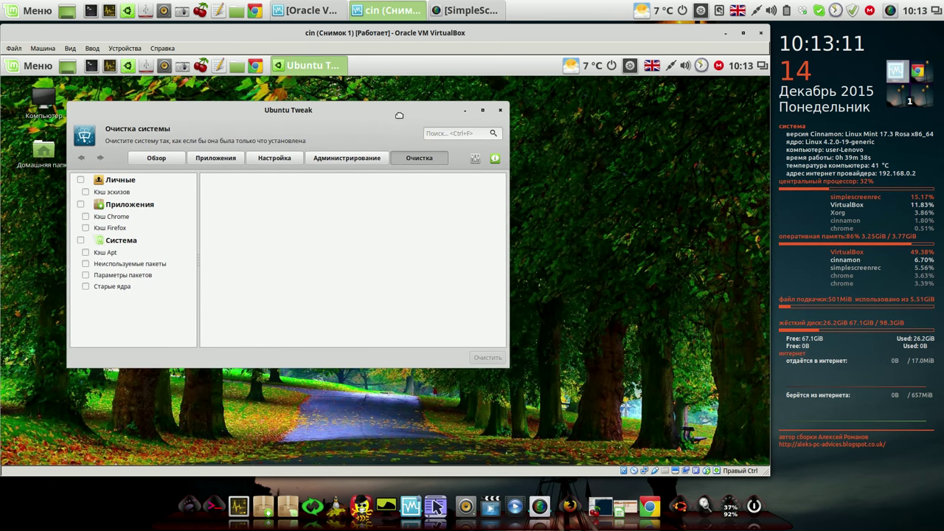
{"action": "left_click", "coordinate": [80, 240]}
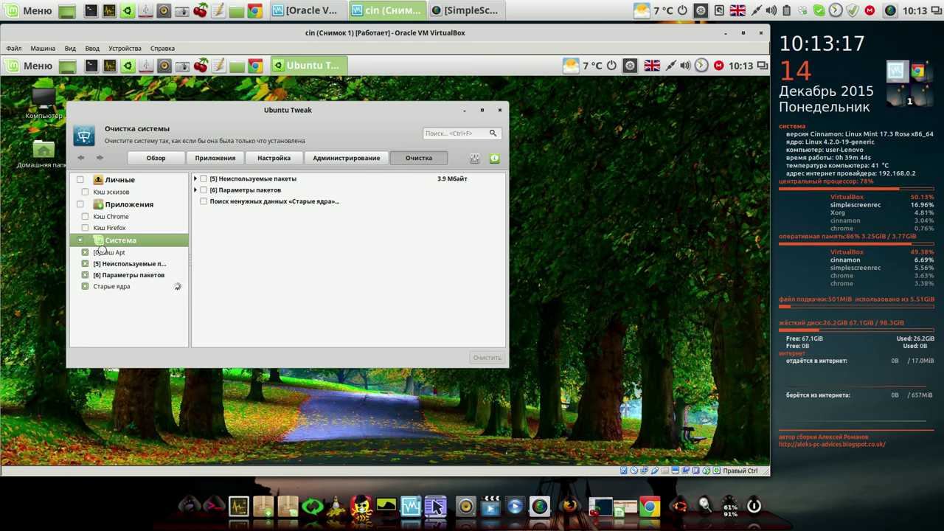
{"action": "left_click", "coordinate": [205, 180]}
{"action": "left_click", "coordinate": [203, 191]}
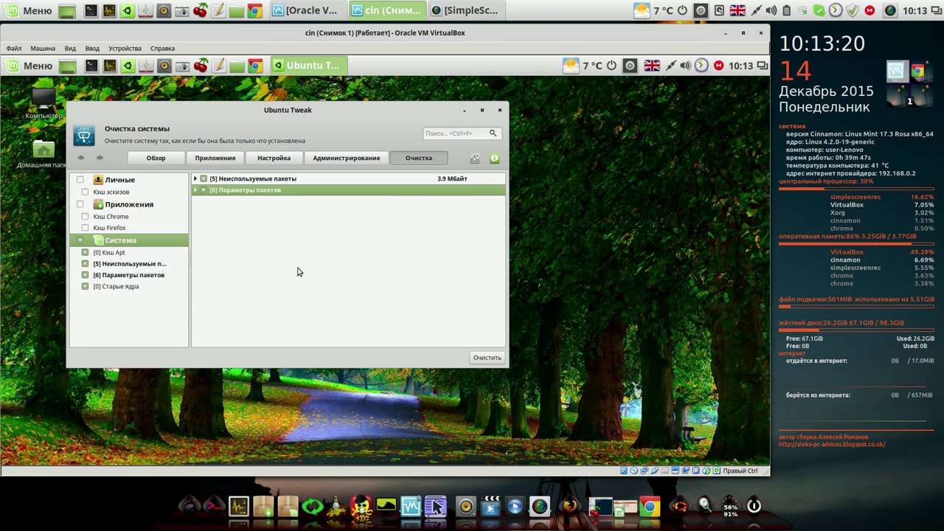
Step: Clean the marked system junk with password authentication, then mark the three remaining package configurations
{"action": "left_click", "coordinate": [487, 360]}
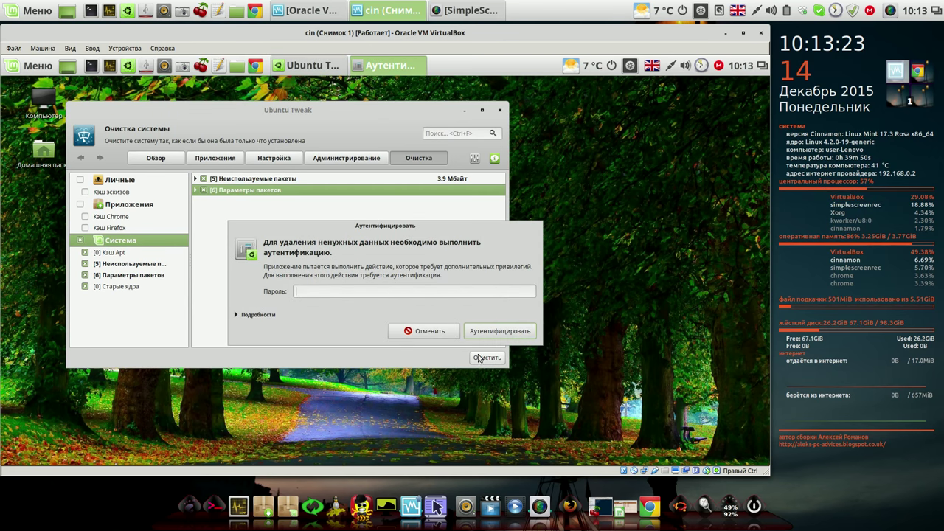
{"action": "type", "text": "****"}
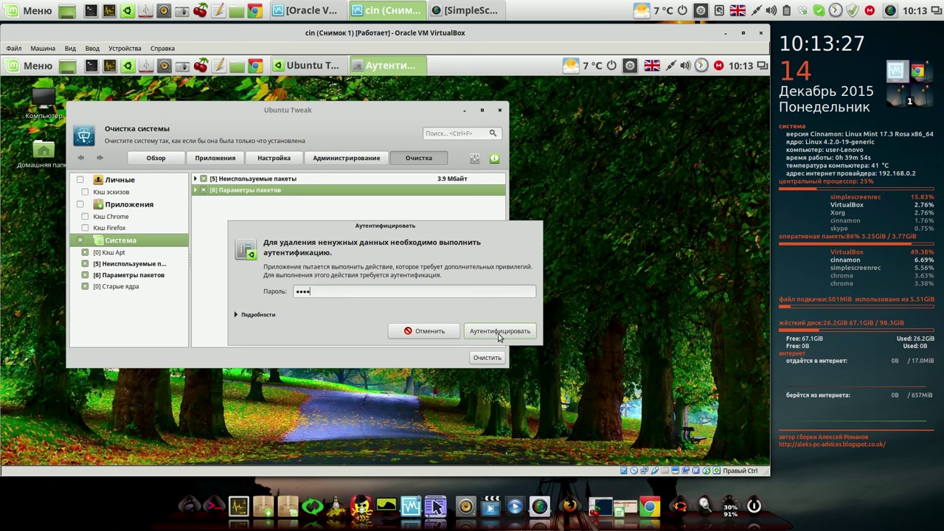
{"action": "left_click", "coordinate": [505, 330]}
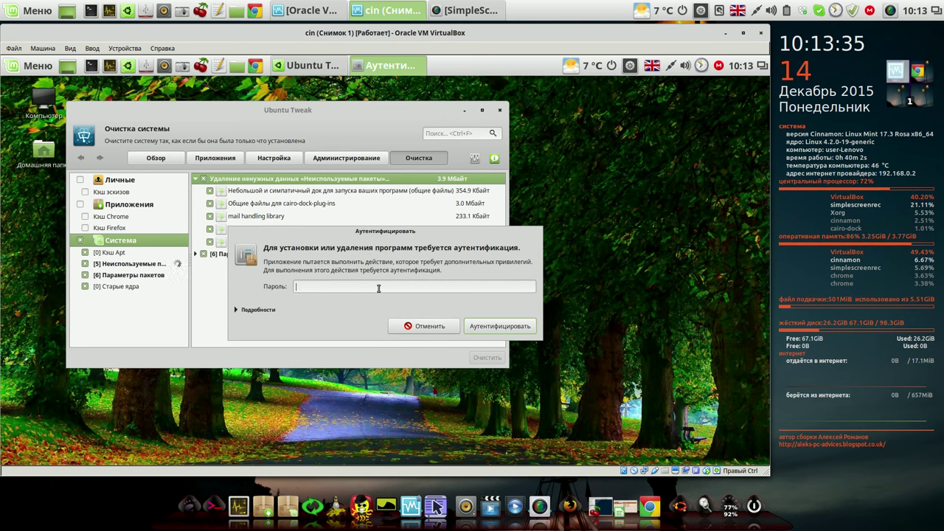
{"action": "type", "text": "*"}
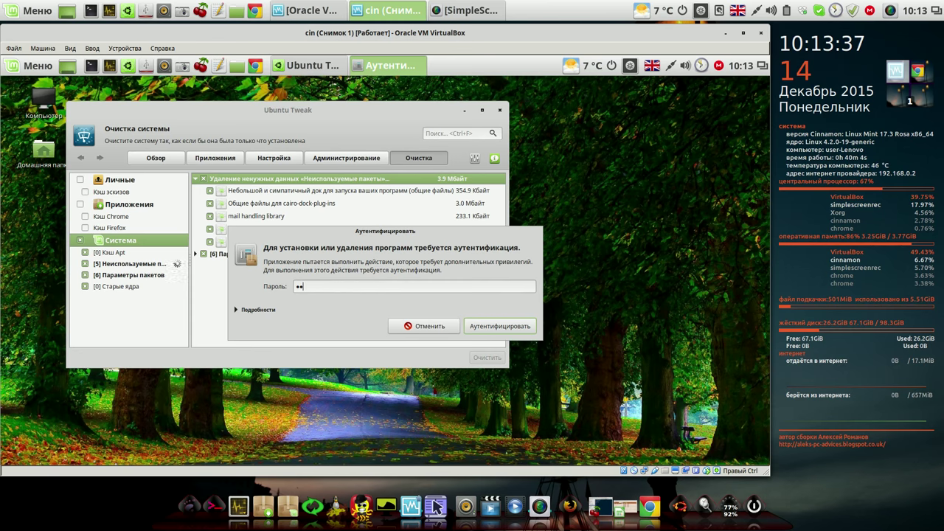
{"action": "left_click", "coordinate": [483, 326]}
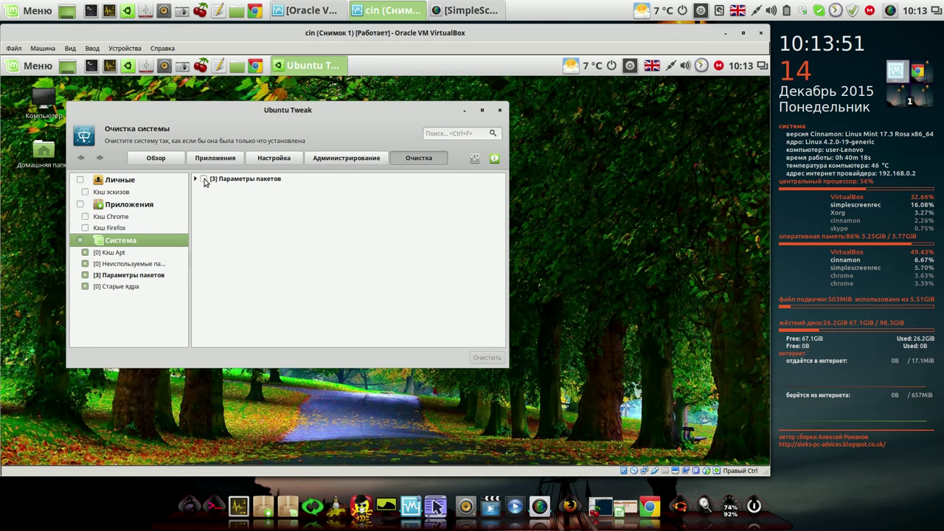
{"action": "left_click", "coordinate": [204, 180]}
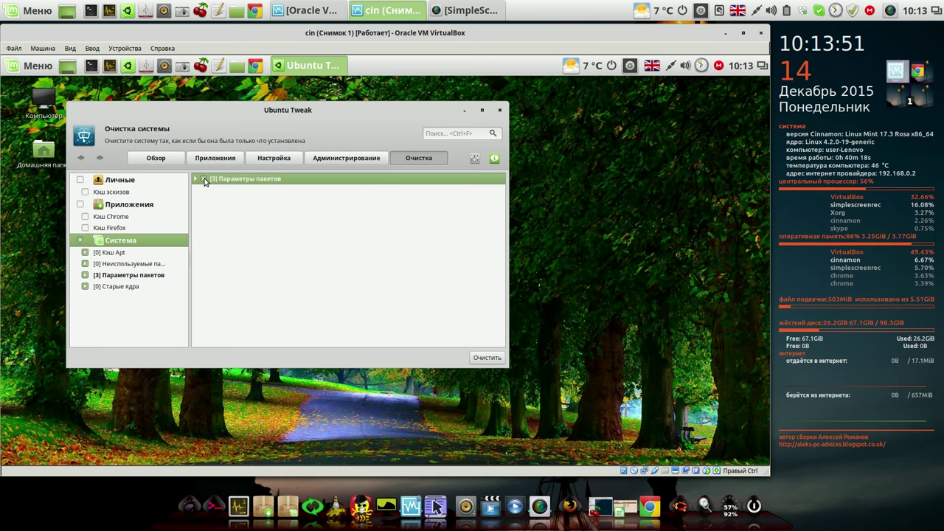
Step: Clear the leftover package configurations and the 15.4 MB Chrome cache, then close Ubuntu Tweak
{"action": "left_click", "coordinate": [482, 357]}
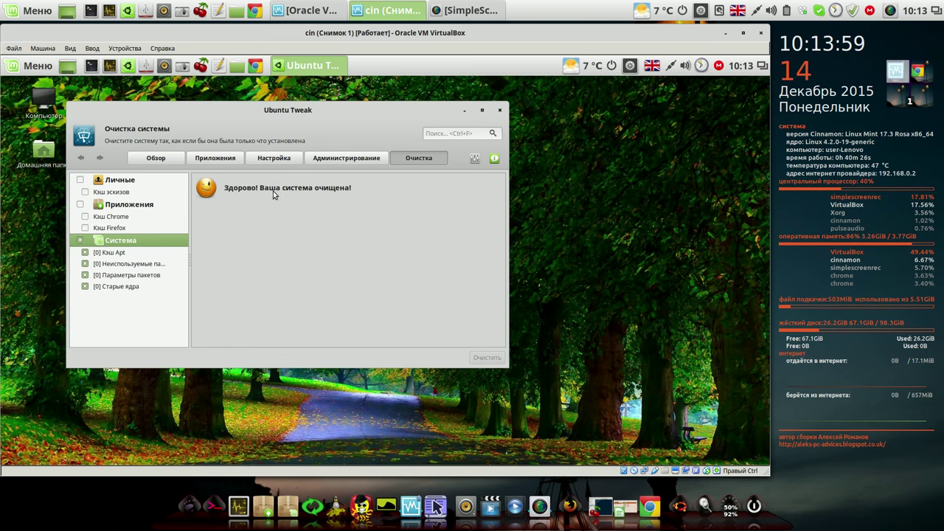
{"action": "left_click", "coordinate": [79, 204]}
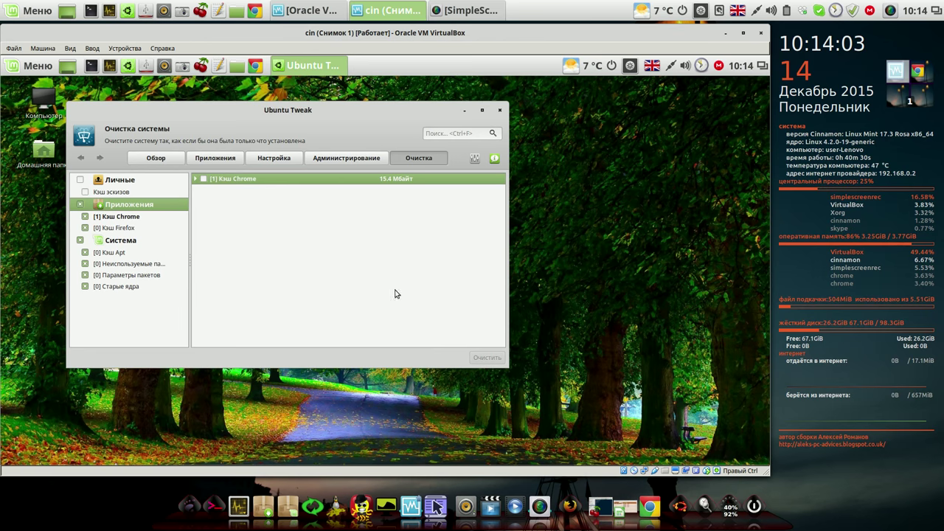
{"action": "left_click", "coordinate": [204, 179]}
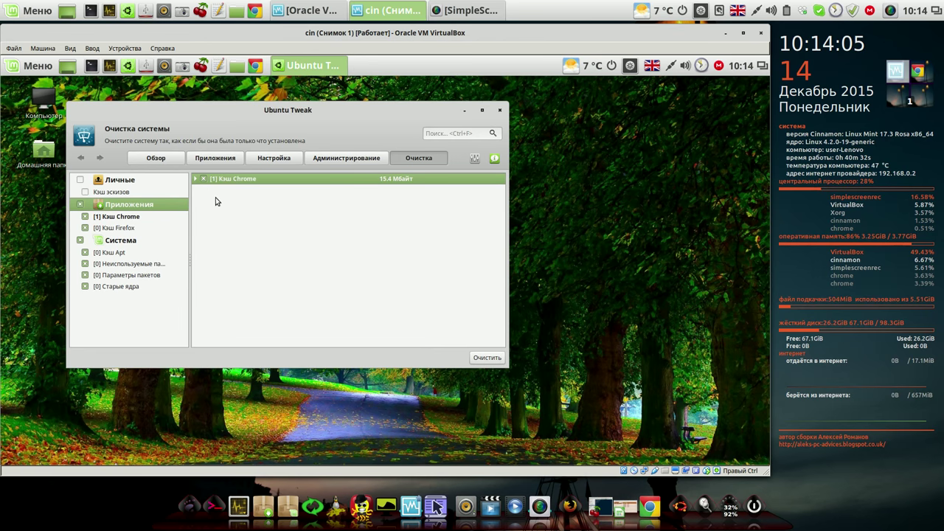
{"action": "left_click", "coordinate": [475, 358]}
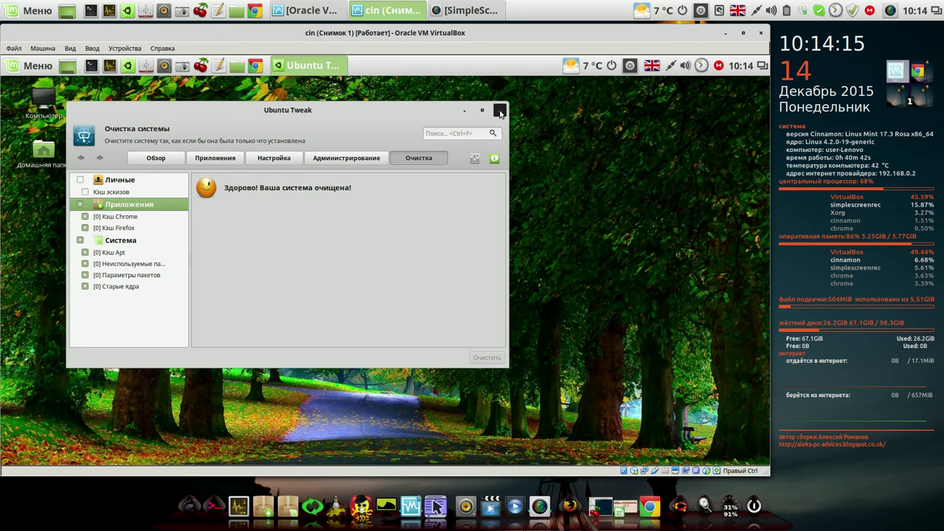
{"action": "left_click", "coordinate": [500, 111]}
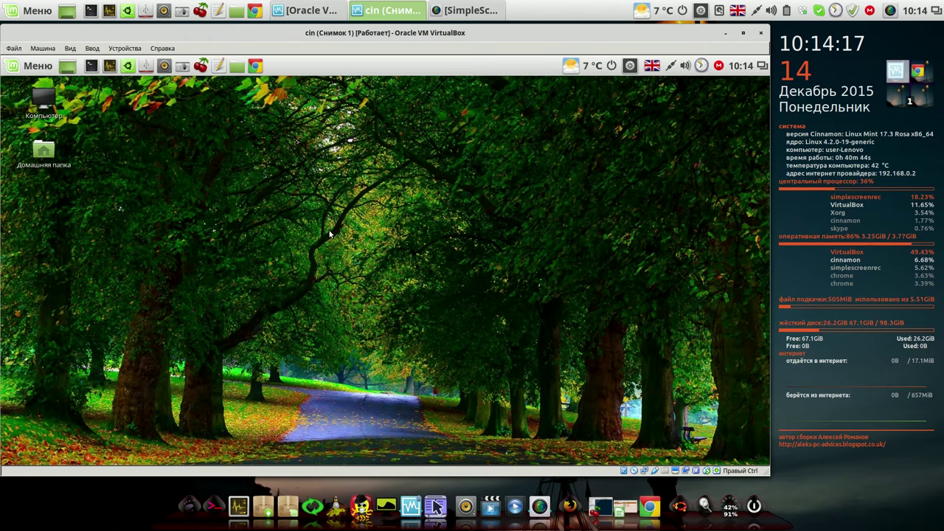
Step: Launch Conky Manager from the menu, enable ~/.conky/Conky long/conky_long-wrk, and close the window
{"action": "left_click", "coordinate": [44, 69]}
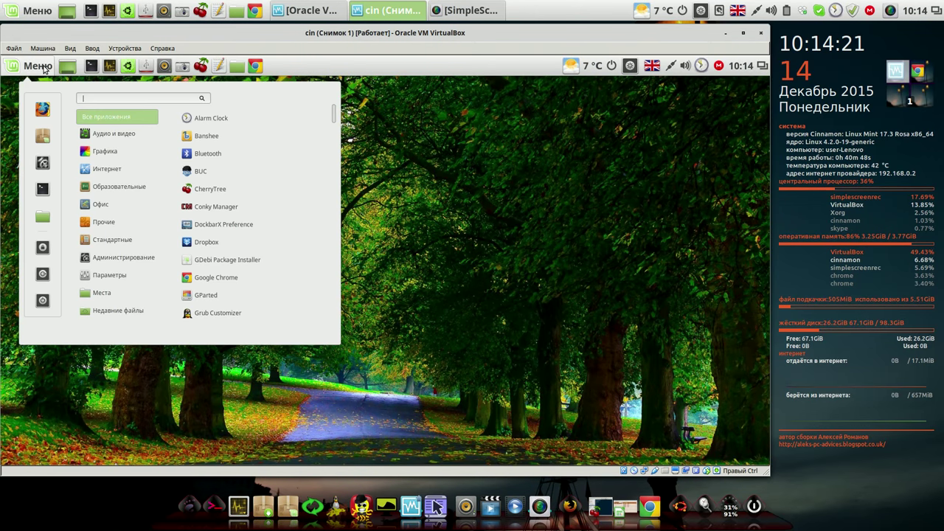
{"action": "left_click", "coordinate": [250, 207]}
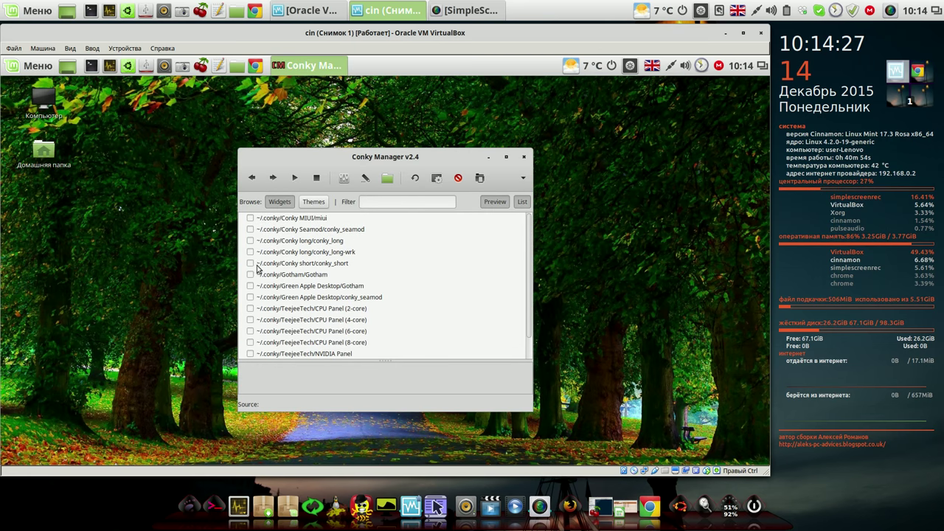
{"action": "left_click", "coordinate": [250, 256]}
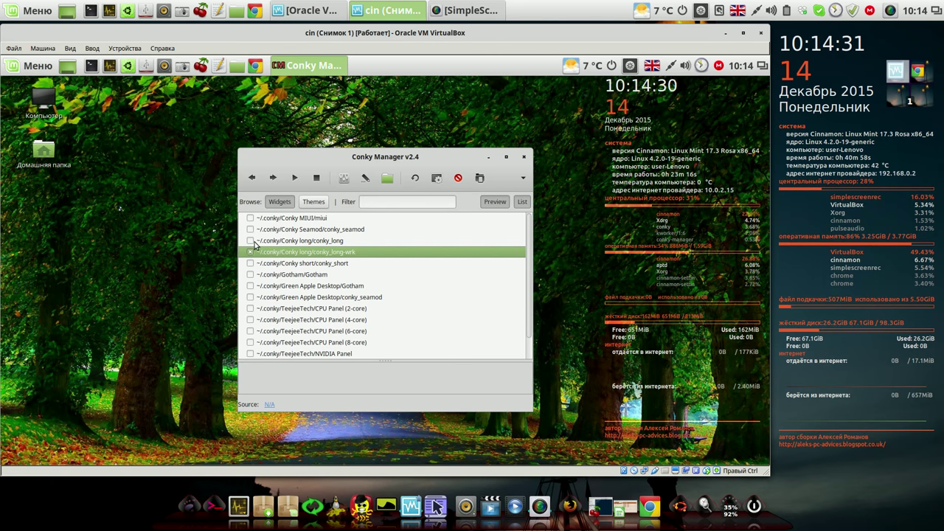
{"action": "left_click", "coordinate": [523, 156]}
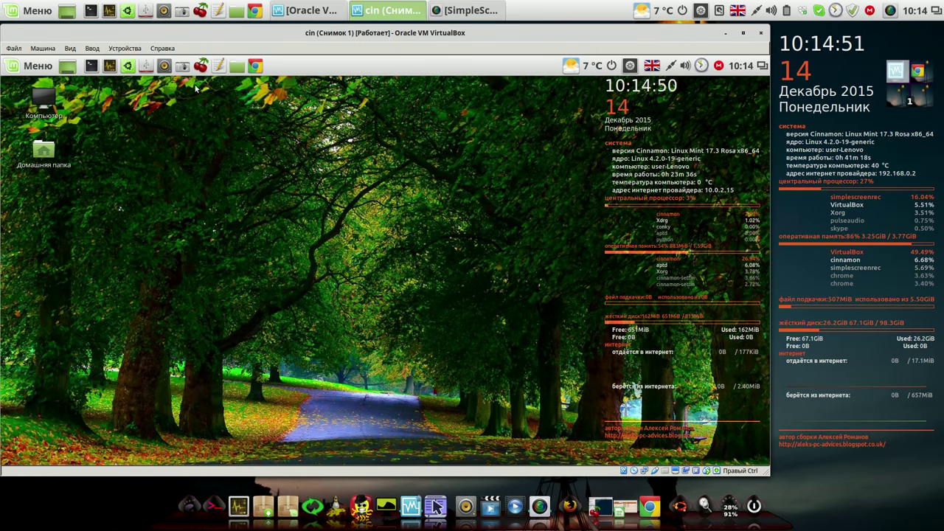
Step: Launch Conky Manager from the Menu, untick the conky_long-wrk widget, and close the window
{"action": "left_click", "coordinate": [26, 68]}
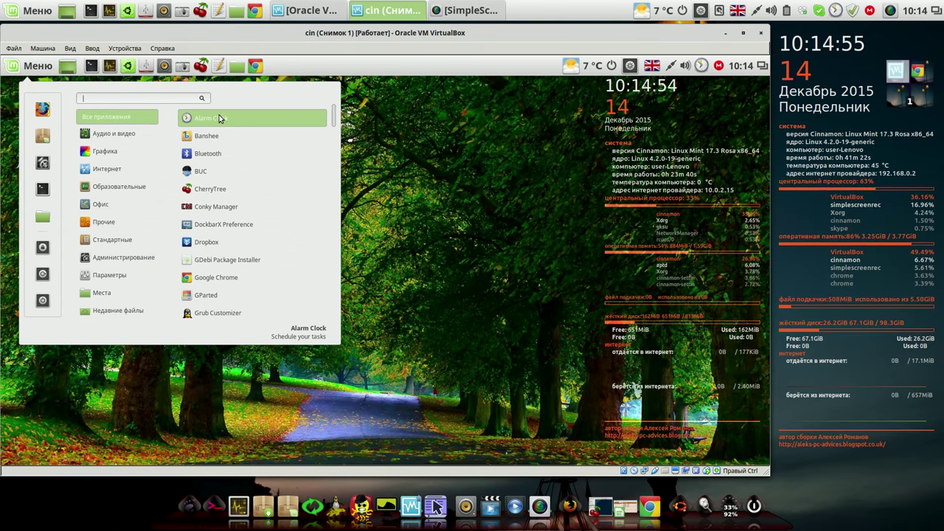
{"action": "left_click", "coordinate": [222, 206]}
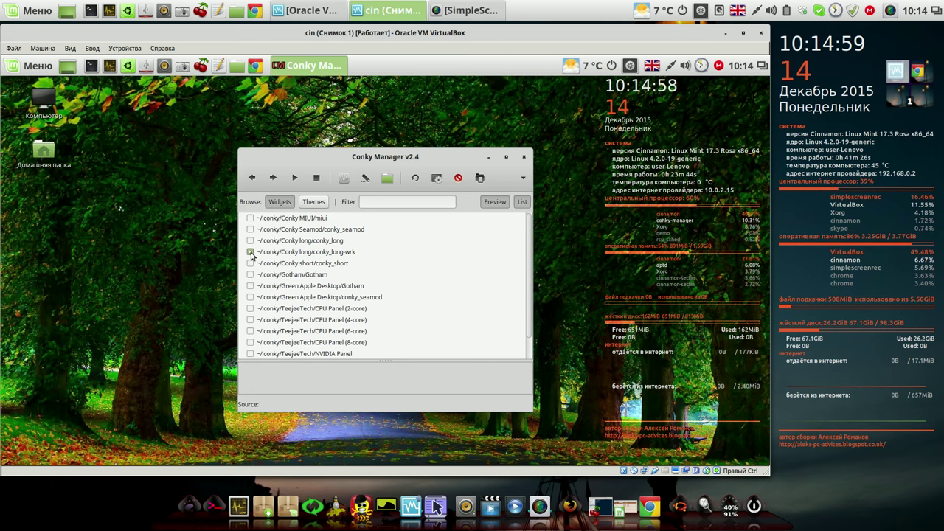
{"action": "left_click", "coordinate": [285, 254]}
{"action": "left_click", "coordinate": [522, 158]}
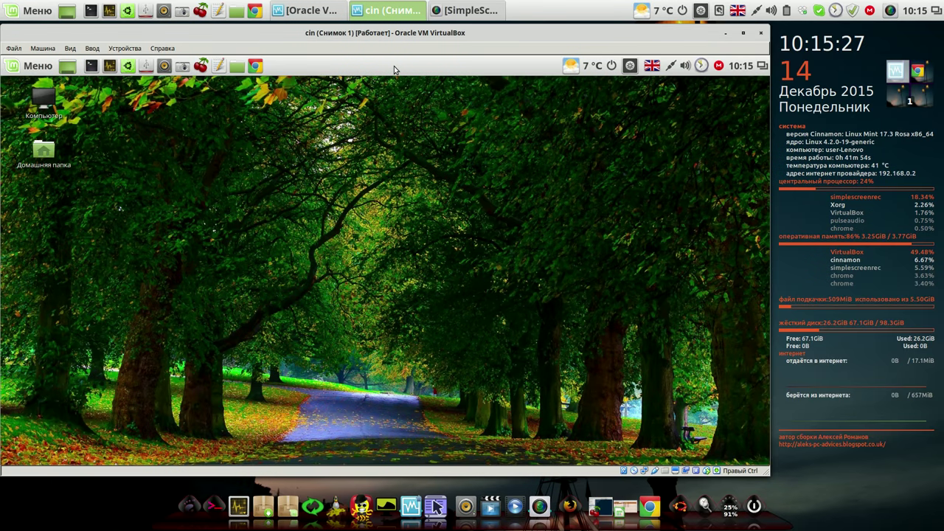
{"action": "left_click", "coordinate": [22, 68]}
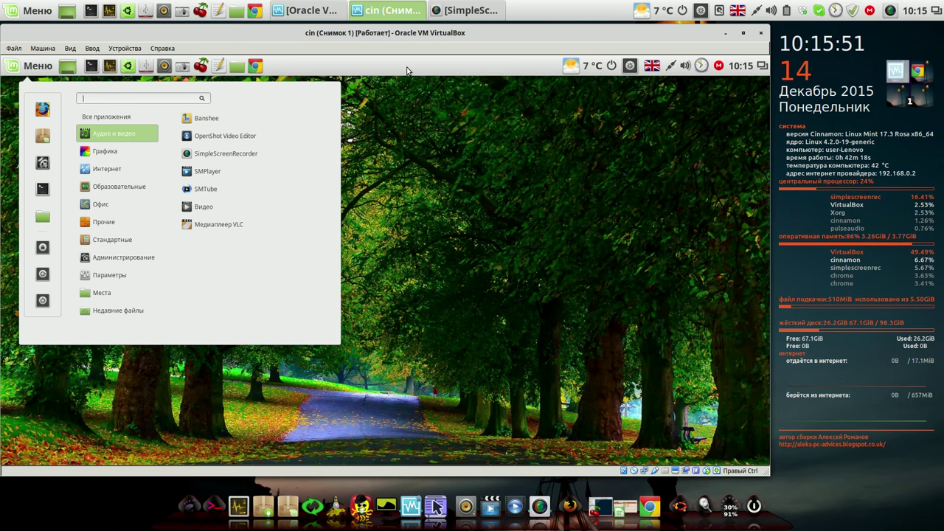
{"action": "left_click", "coordinate": [432, 74]}
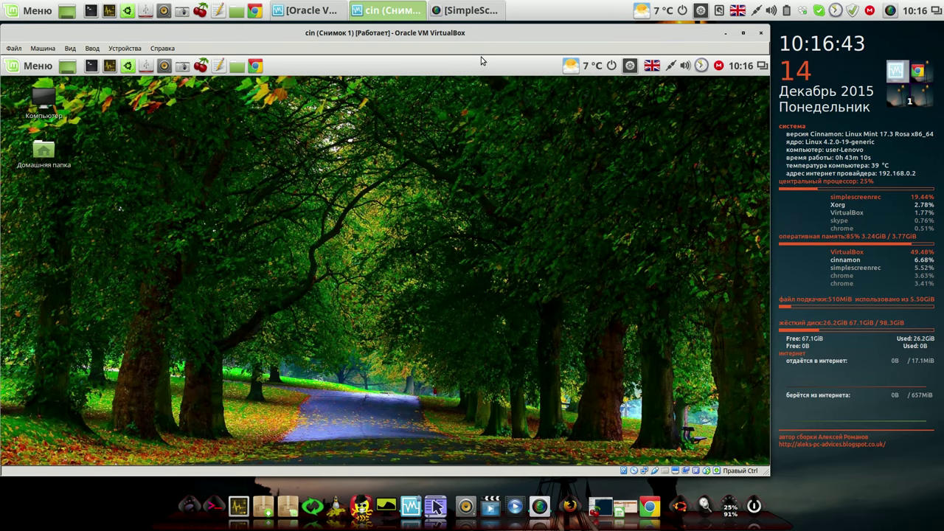
Step: On workspace 2, open the blog's 'Уроки по настройке одним списком' page, then its Skype post
{"action": "left_click", "coordinate": [920, 72]}
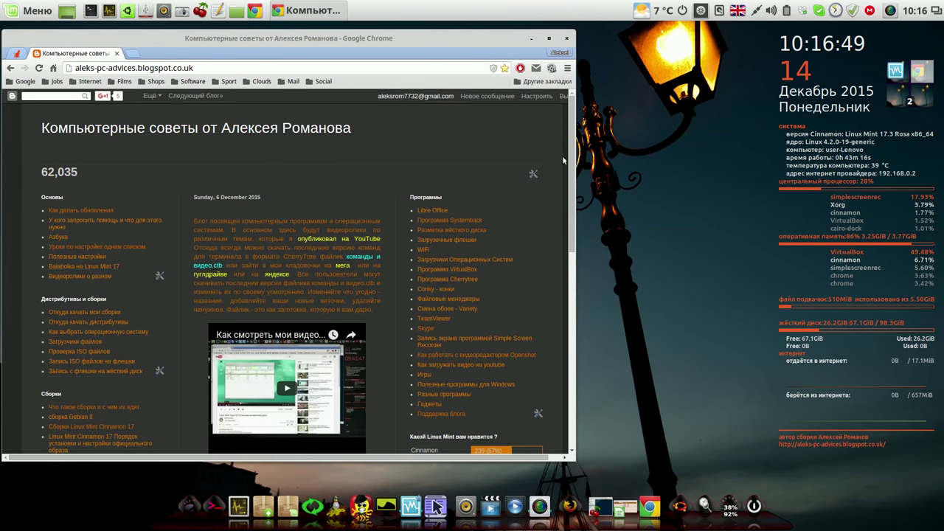
{"action": "left_click_drag", "start_coordinate": [572, 147], "coordinate": [570, 168]}
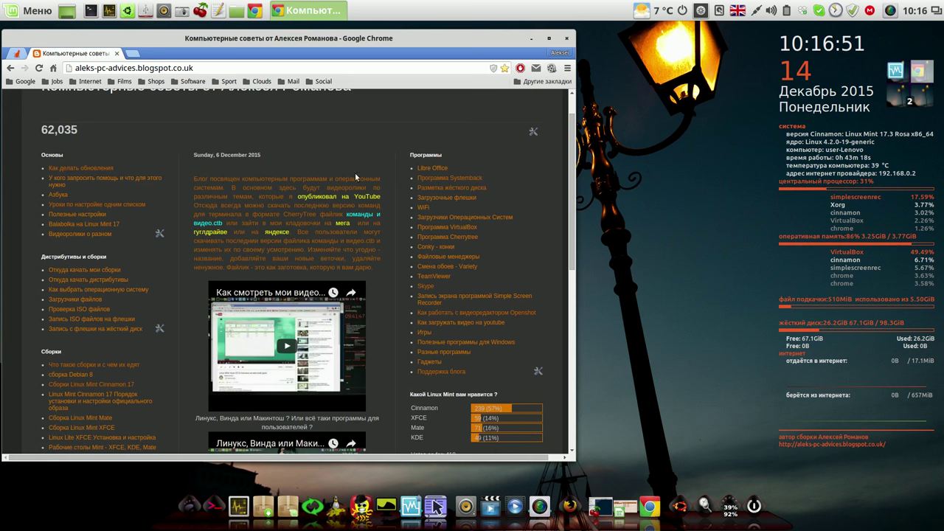
{"action": "left_click", "coordinate": [109, 206]}
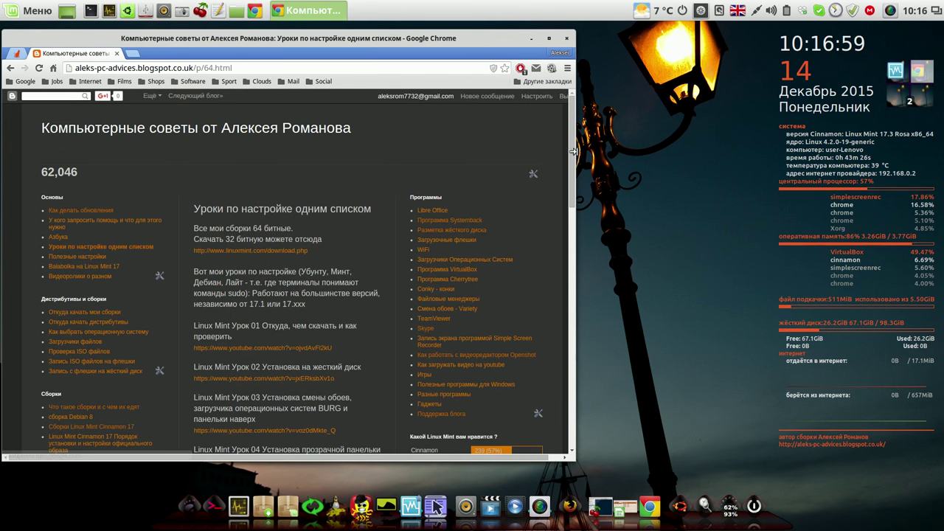
{"action": "mouse_move", "coordinate": [575, 152]}
{"action": "left_mouse_down"}
{"action": "mouse_move", "coordinate": [577, 320]}
{"action": "mouse_move", "coordinate": [577, 214]}
{"action": "mouse_move", "coordinate": [590, 146]}
{"action": "left_mouse_up"}
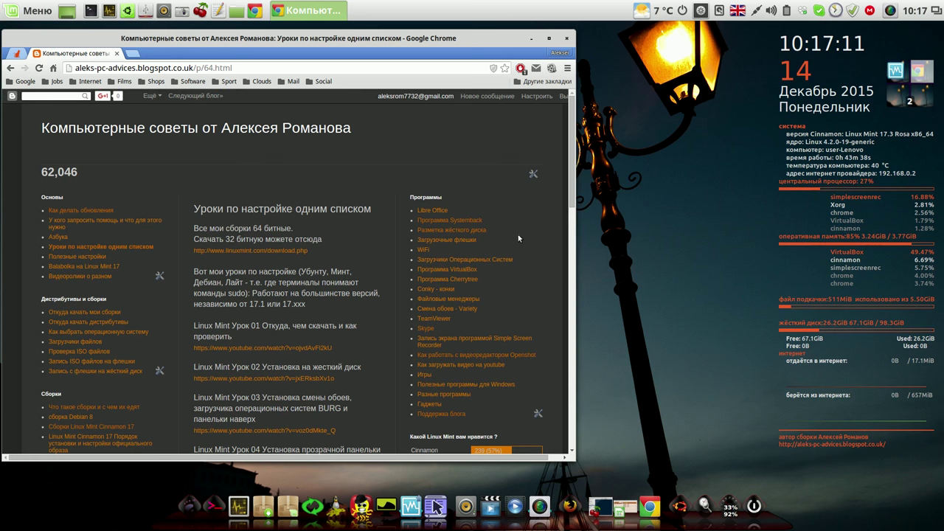
{"action": "left_click", "coordinate": [428, 329]}
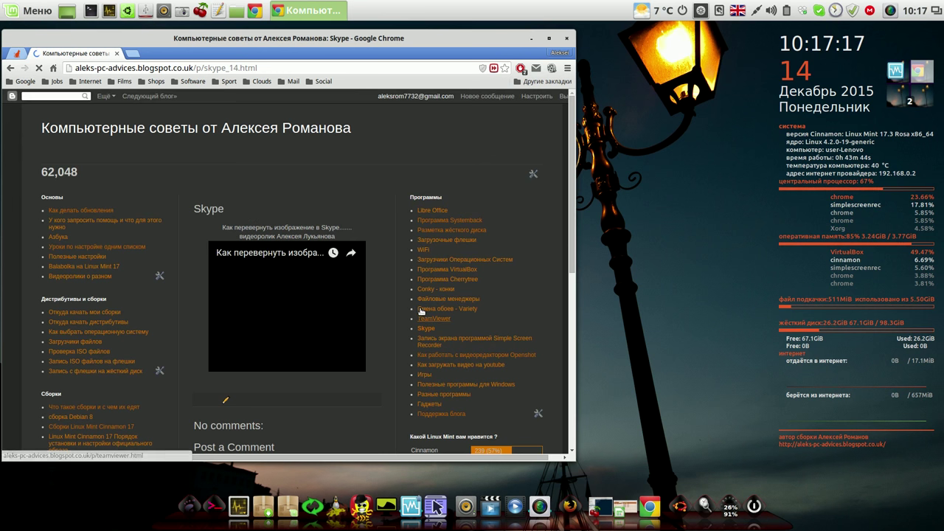